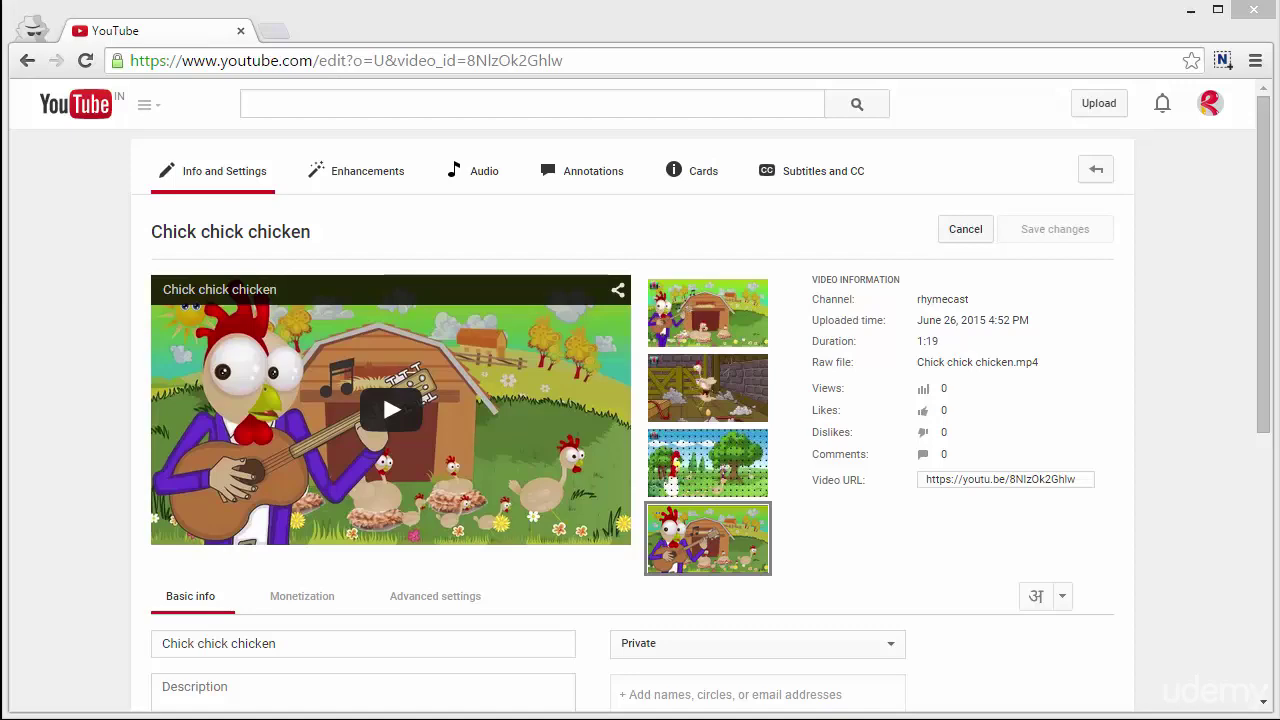
Open the Cards editor for Chick chick chicken and bring its empty card timeline into view
left_click(680, 170)
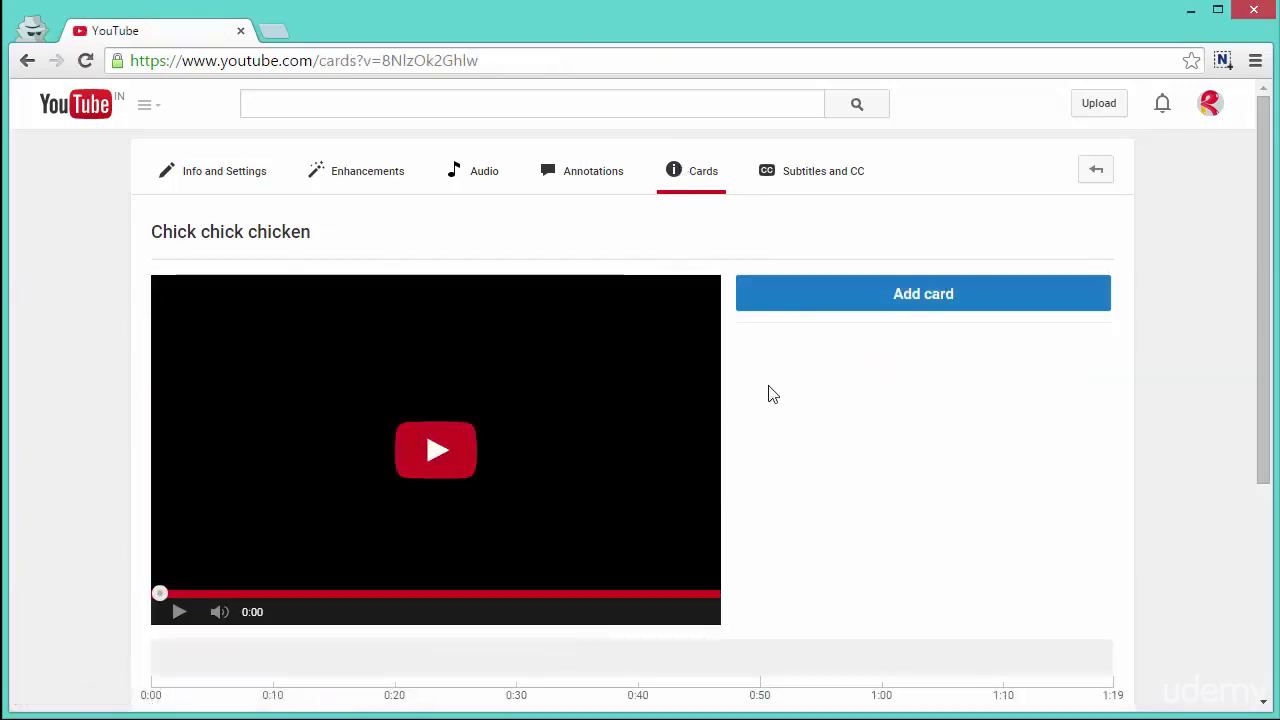
scroll(209, 543, "down", 1)
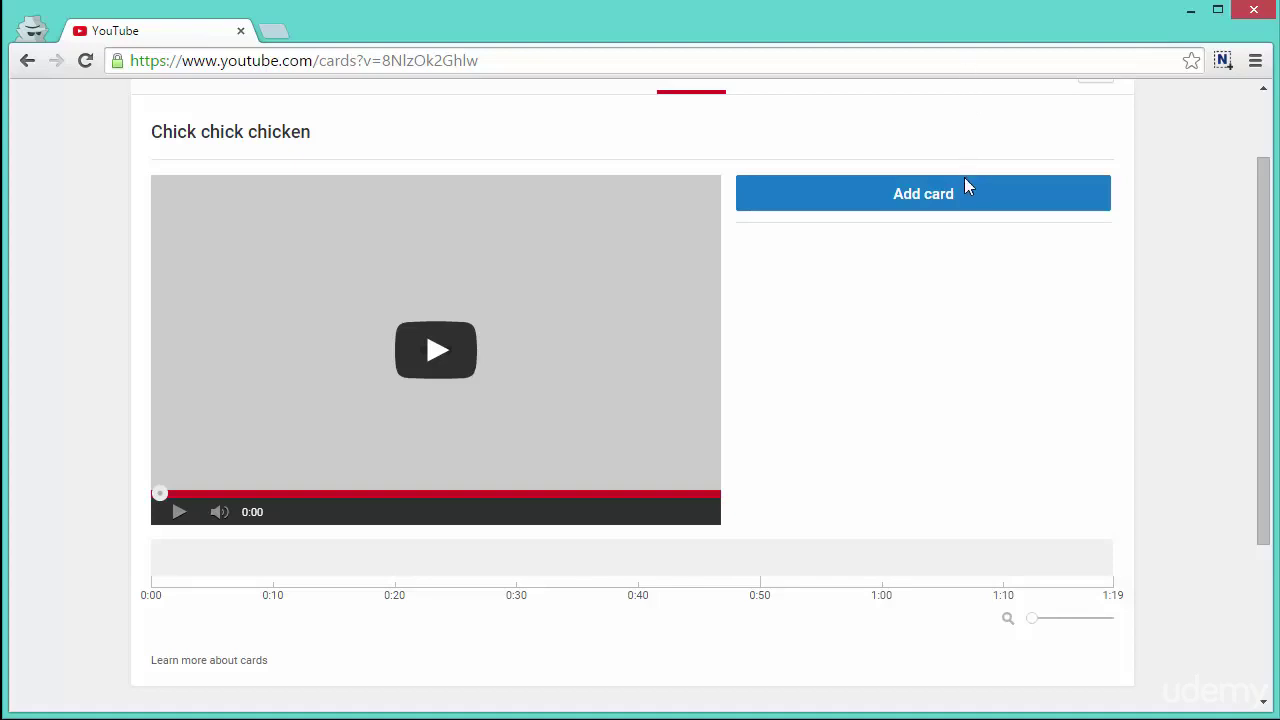
Review the Add card types: Associated website, Fundraising, Merchandise, and Video or Playlist
left_click(900, 204)
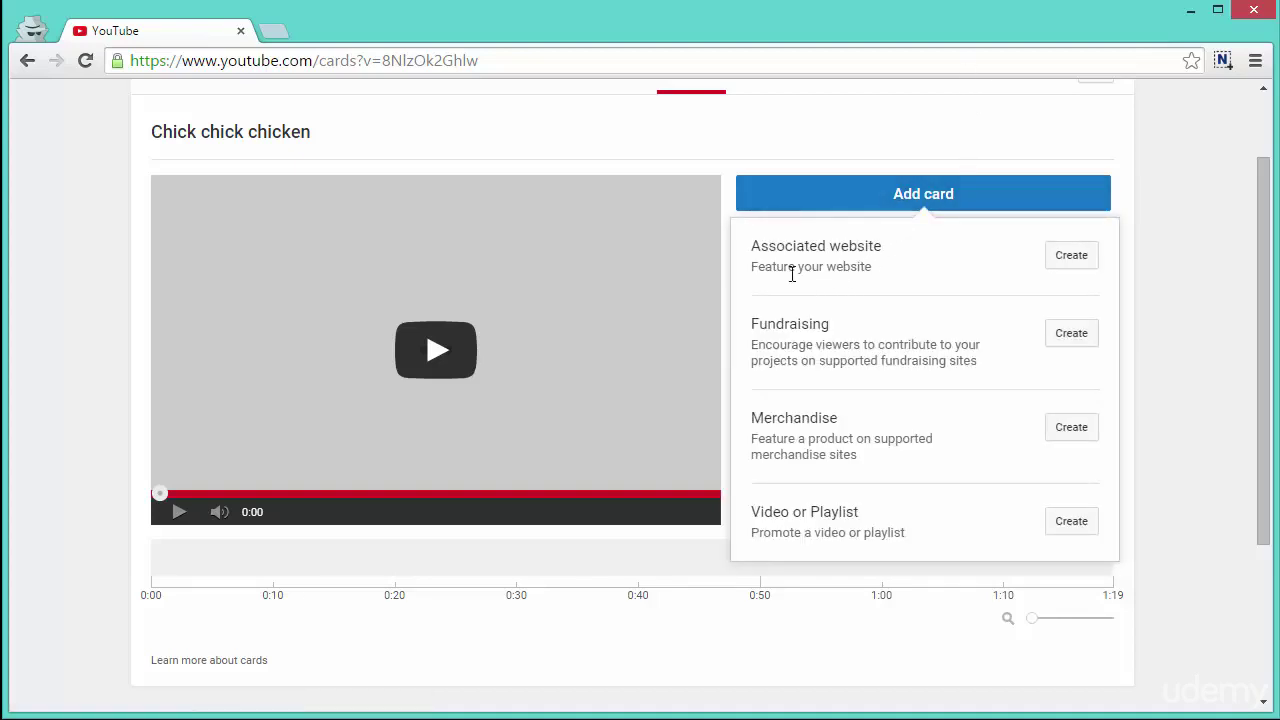
left_click_drag(760, 249, 877, 251)
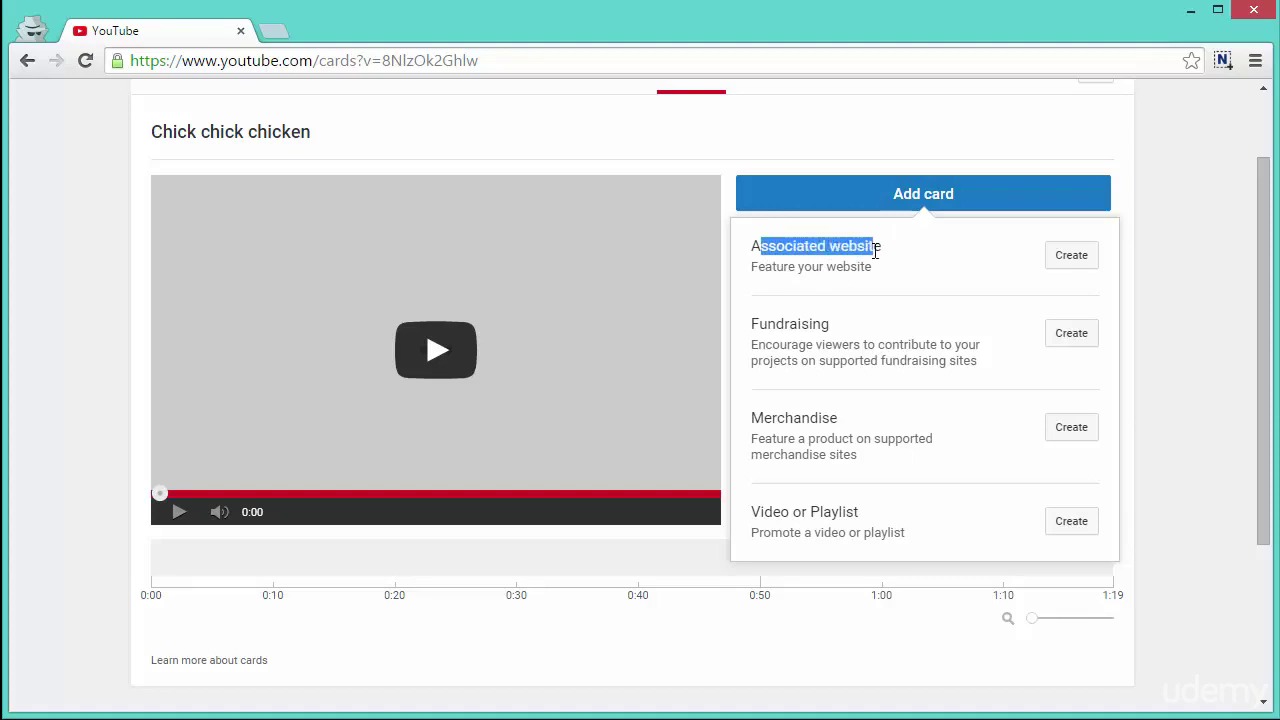
left_click(837, 266)
left_click_drag(757, 266, 845, 264)
left_click(845, 264)
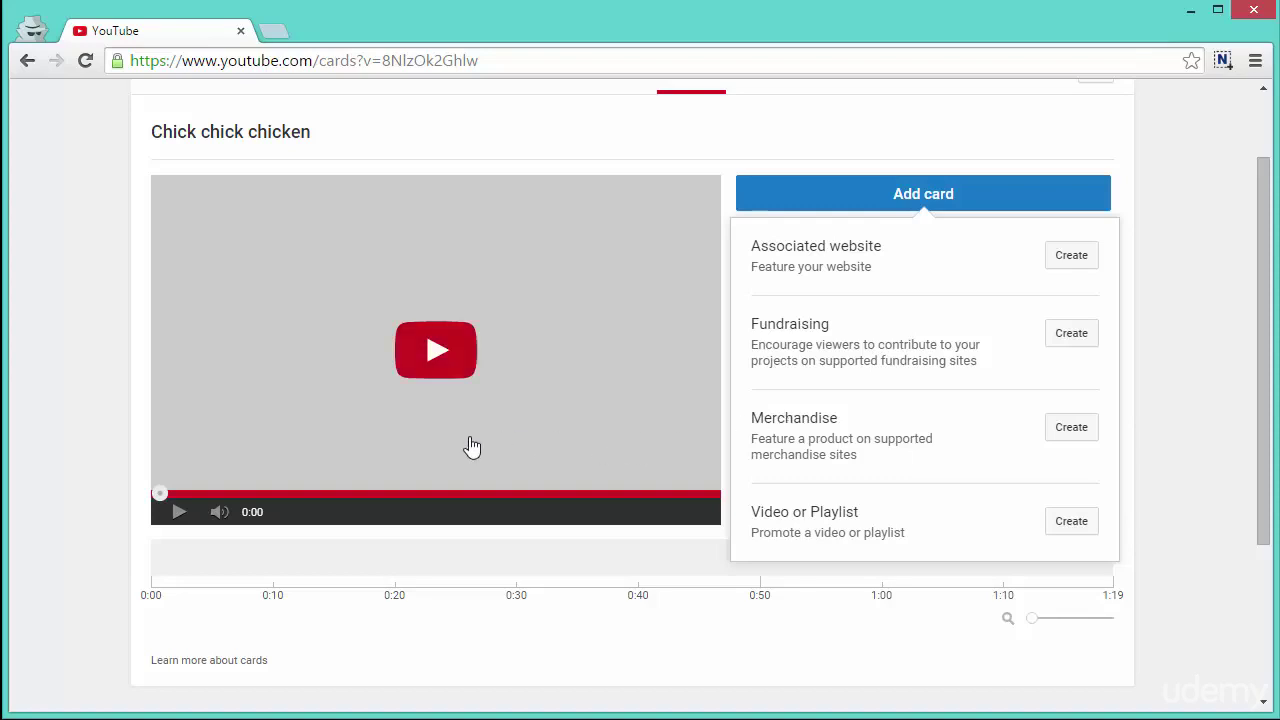
Start a Video or Playlist card and browse the channel's uploads and playlists
left_click(1074, 527)
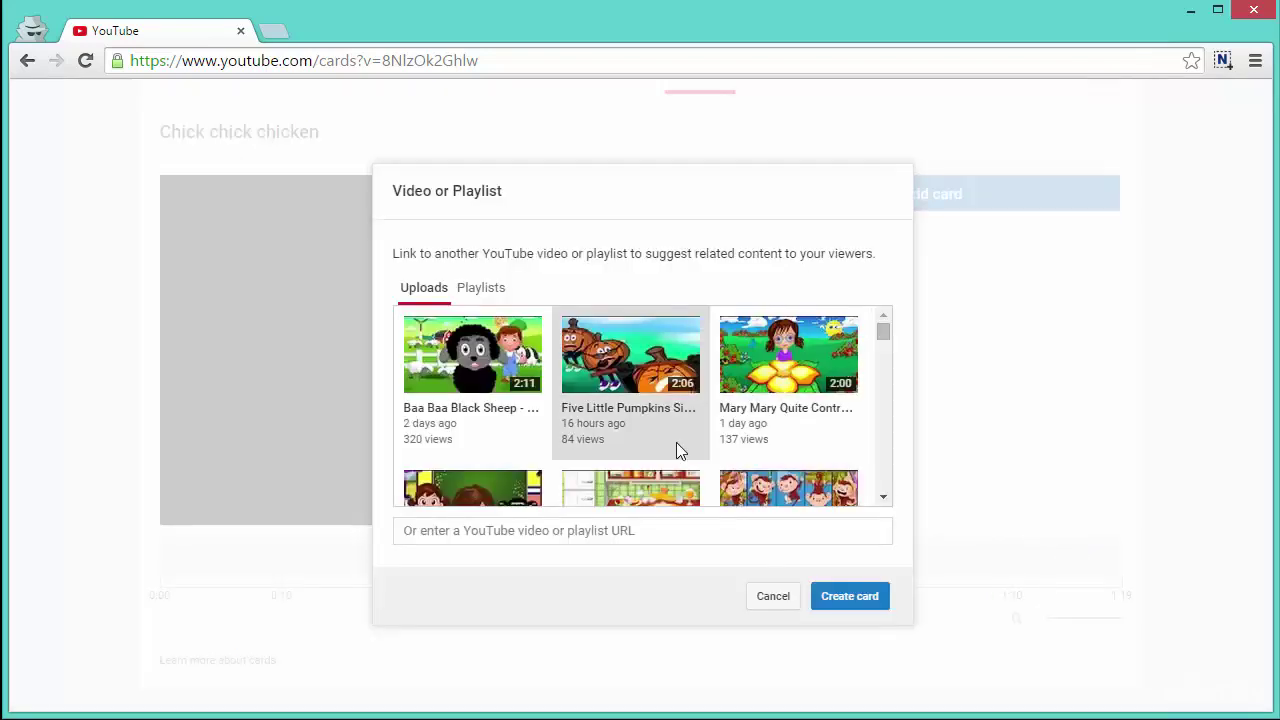
scroll(675, 442, "down", 2)
scroll(656, 417, "up", 2)
scroll(659, 415, "down", 10)
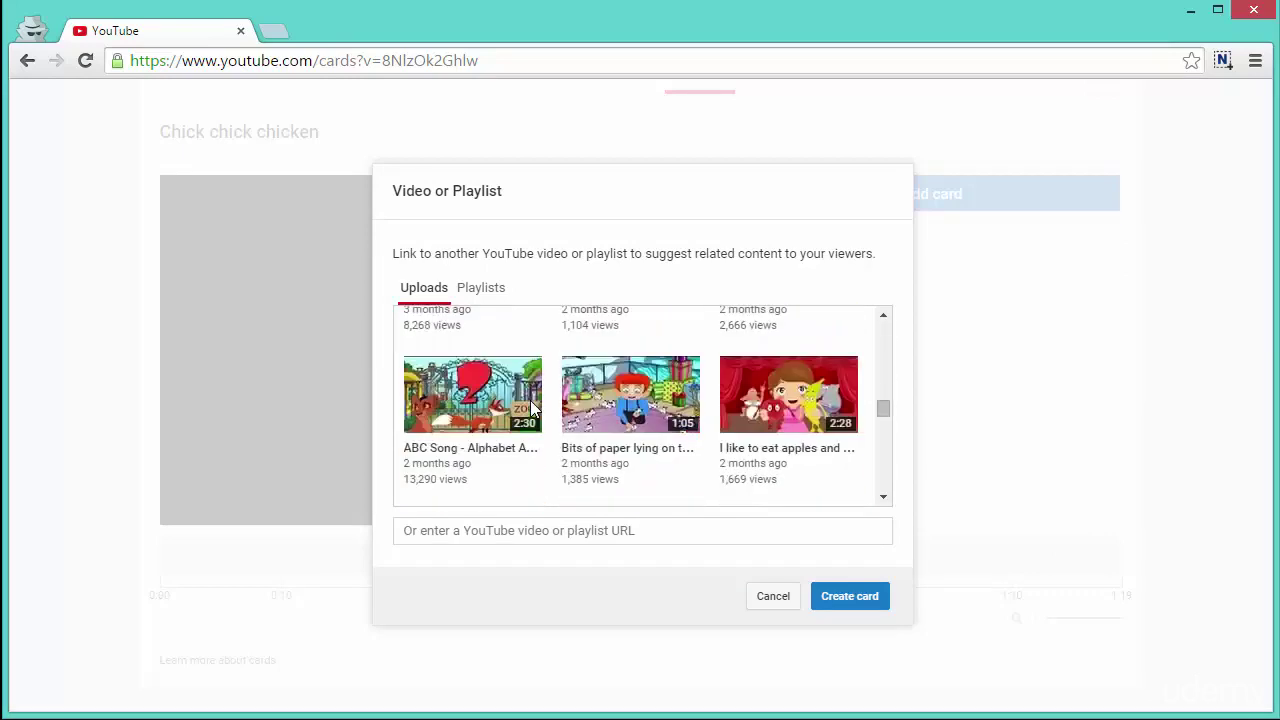
scroll(530, 400, "up", 10)
left_click(478, 289)
scroll(491, 329, "down", 2)
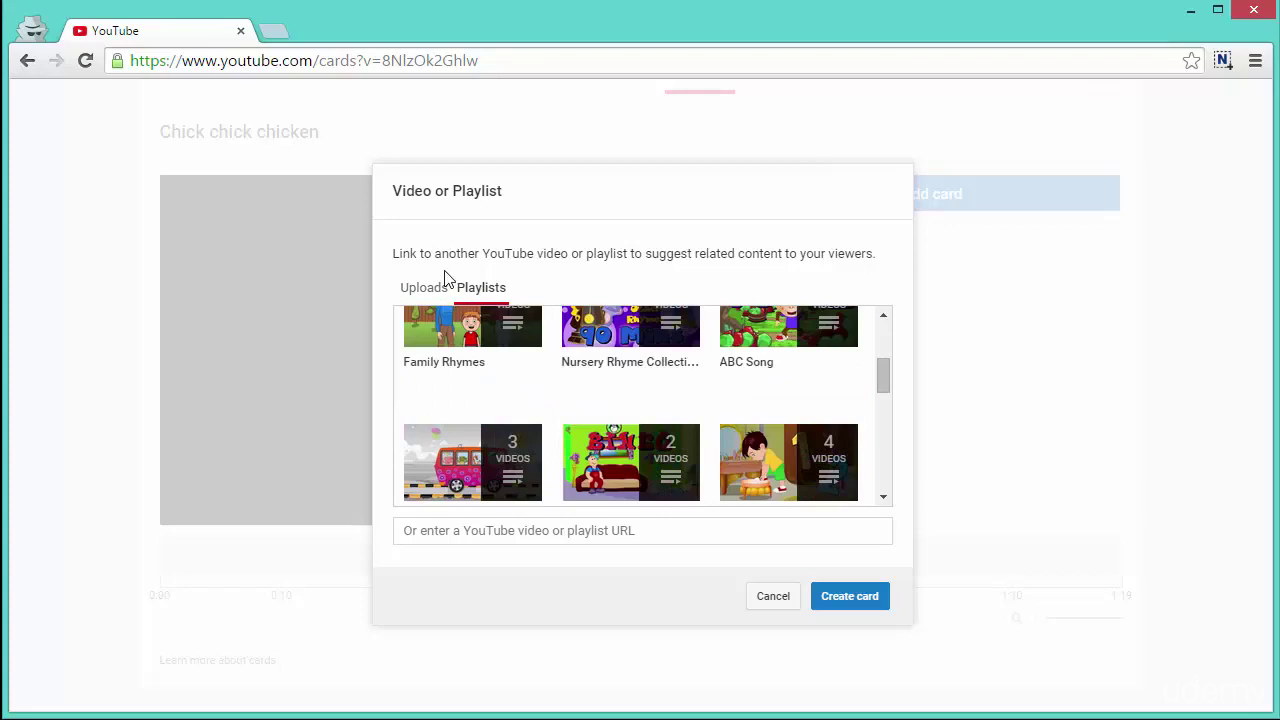
left_click(440, 290)
scroll(650, 470, "down", 4)
scroll(642, 455, "up", 4)
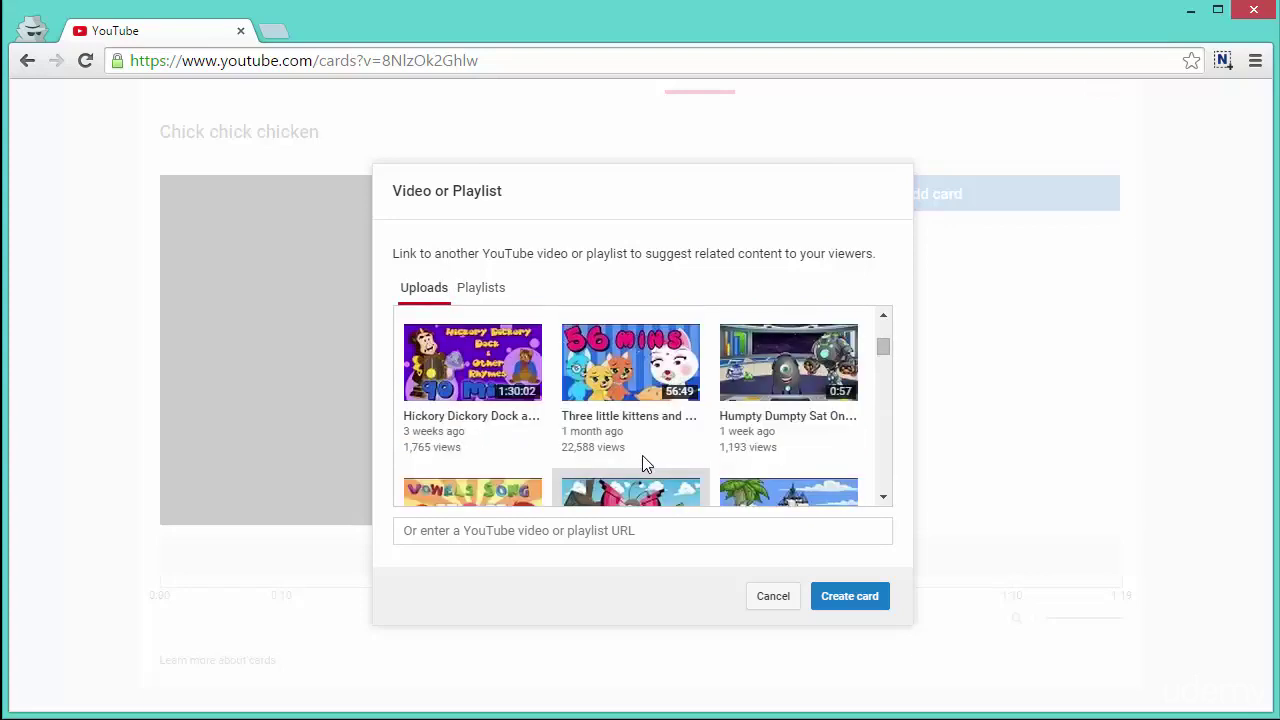
scroll(637, 440, "down", 2)
scroll(637, 456, "up", 2)
scroll(637, 456, "down", 5)
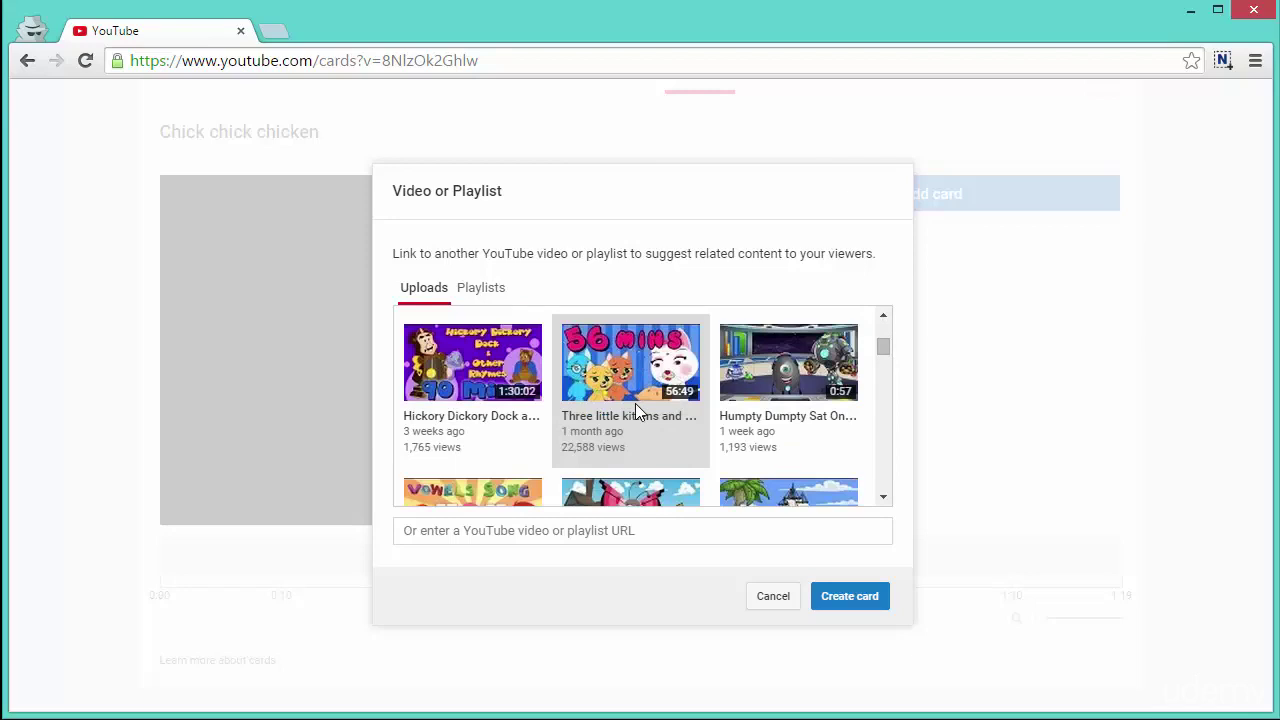
Create a video card for 'Three little kittens and many more rhymes'
left_click(636, 405)
left_click(643, 406)
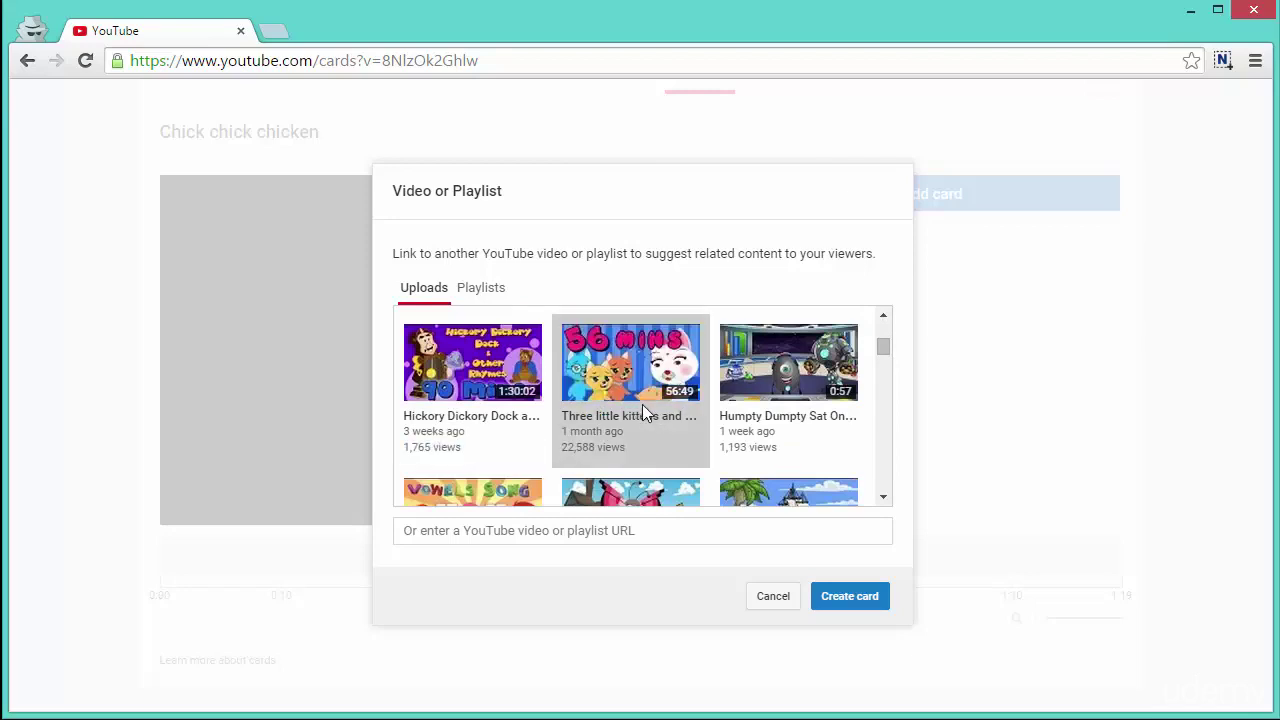
left_click(843, 598)
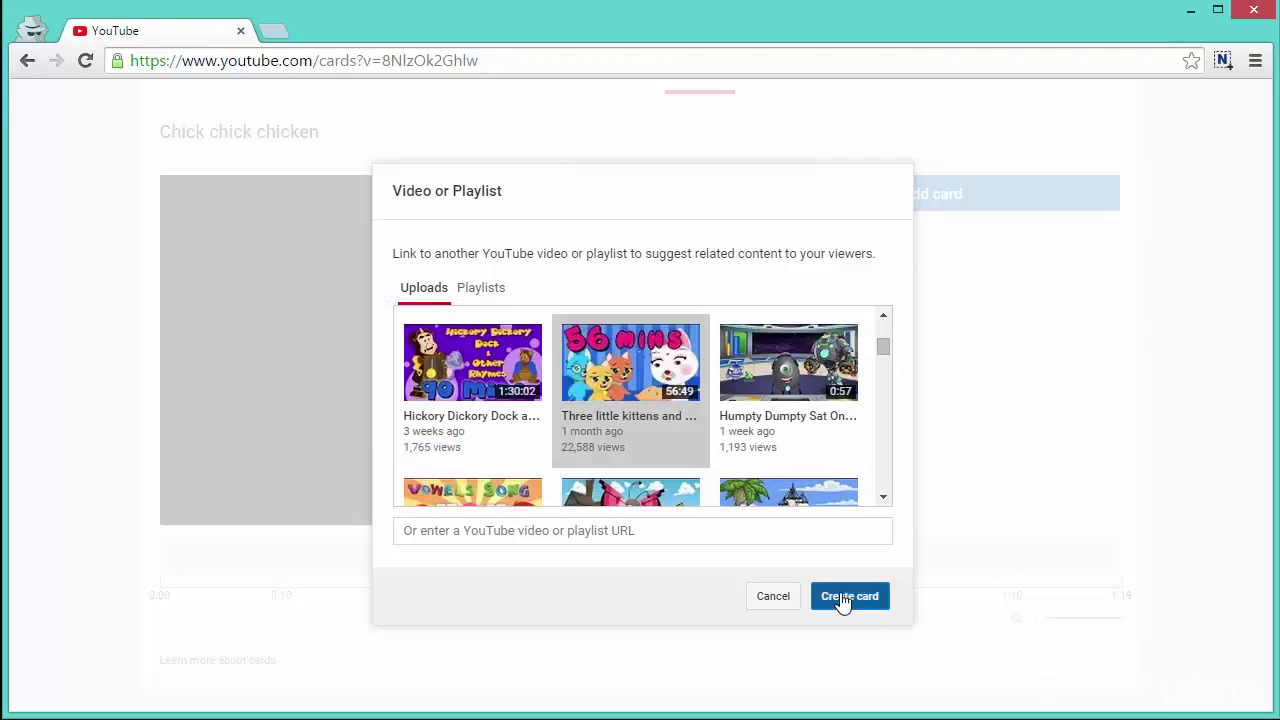
scroll(820, 597, "down", 1)
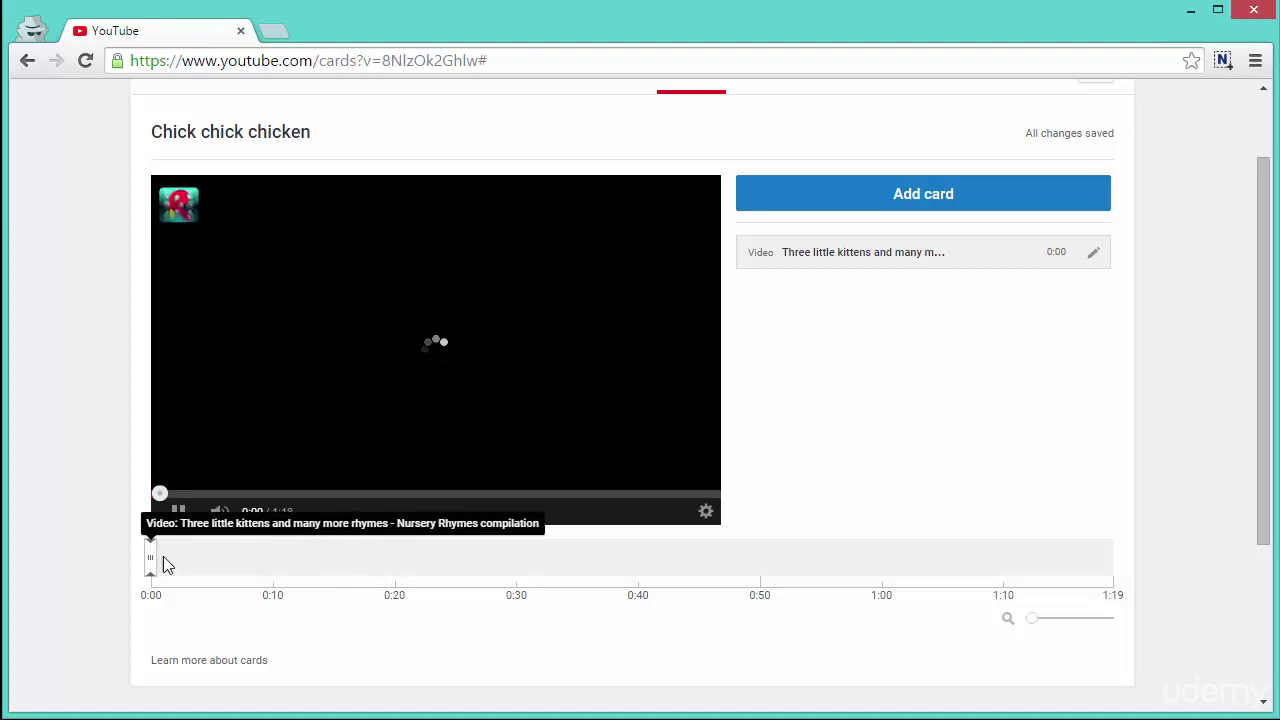
Move the Three little kittens card marker from 0:00 to about 0:08 on the timeline
mouse_move(158, 558)
left_mouse_down()
mouse_move(257, 566)
mouse_move(245, 558)
left_mouse_up()
left_click(177, 512)
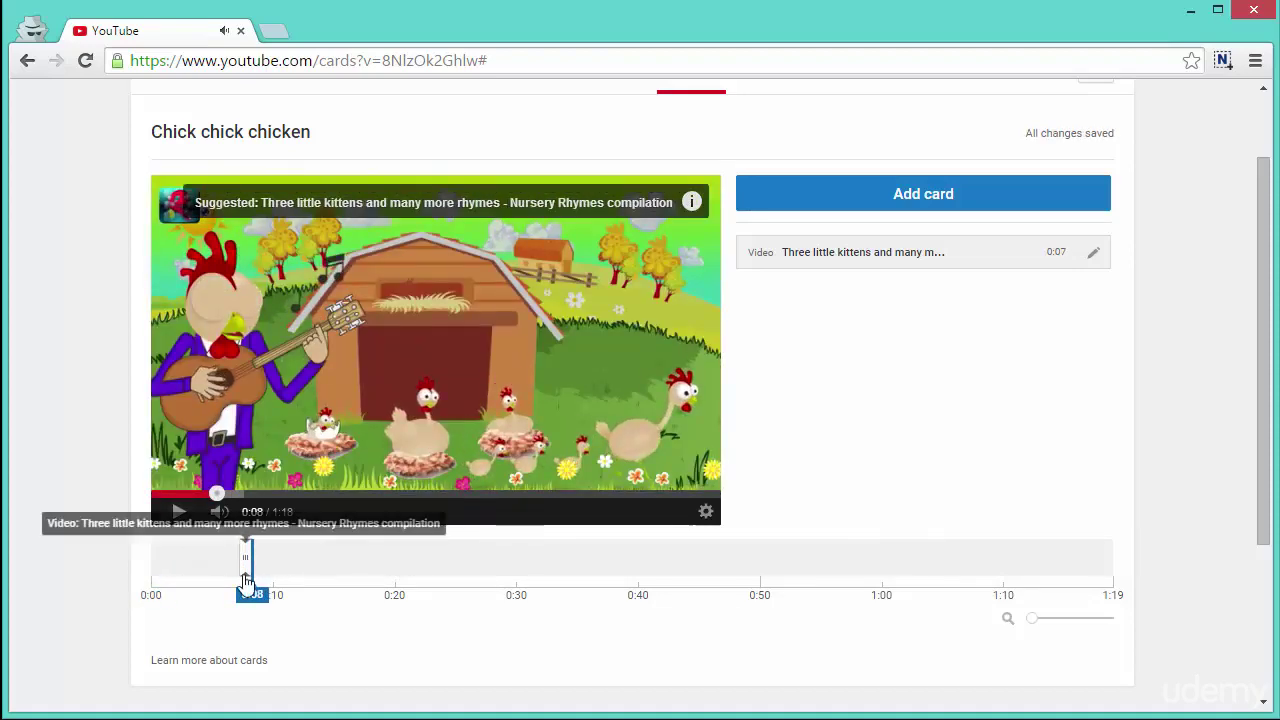
mouse_move(245, 558)
left_mouse_down()
mouse_move(286, 582)
mouse_move(328, 578)
left_mouse_up()
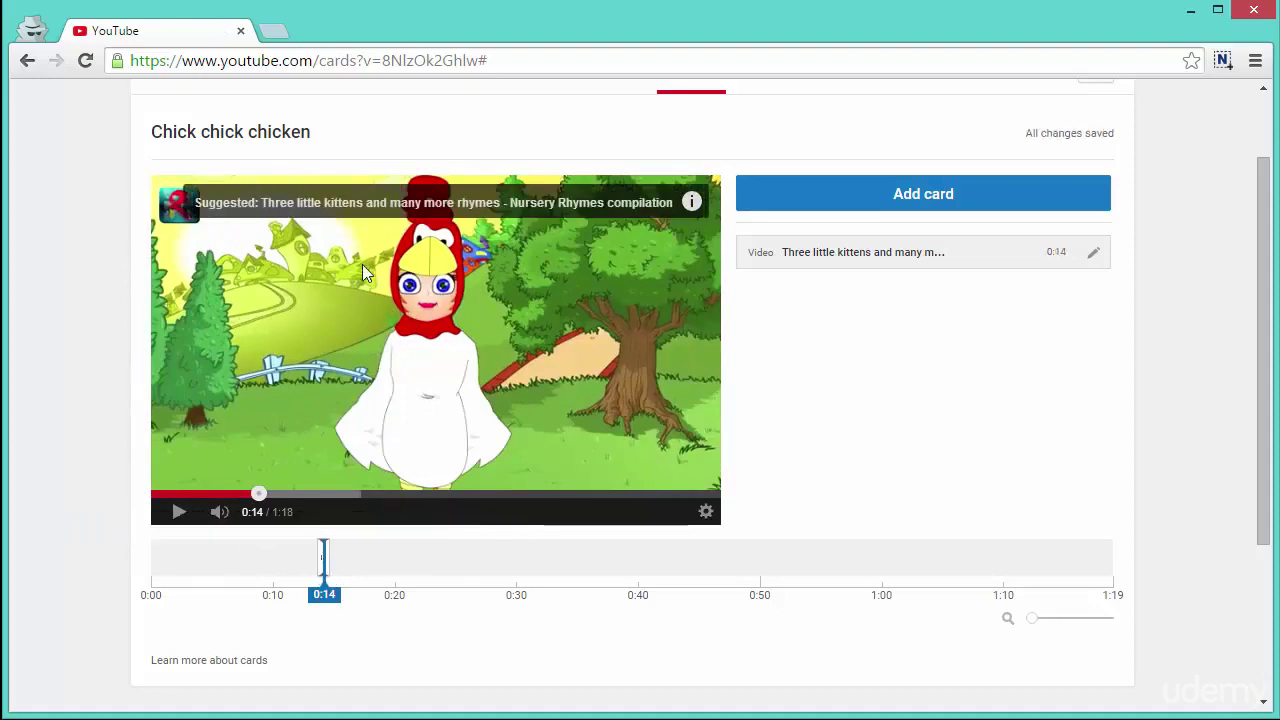
left_click(508, 213)
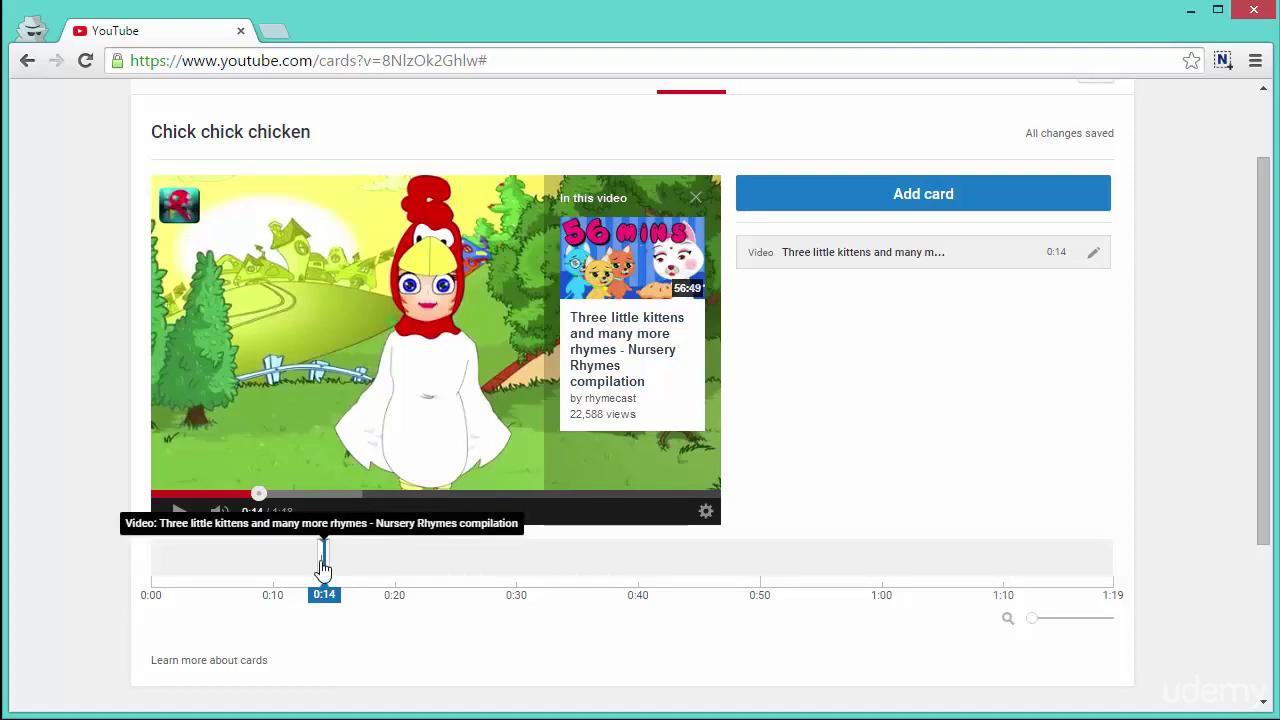
left_click_drag(322, 567, 156, 572)
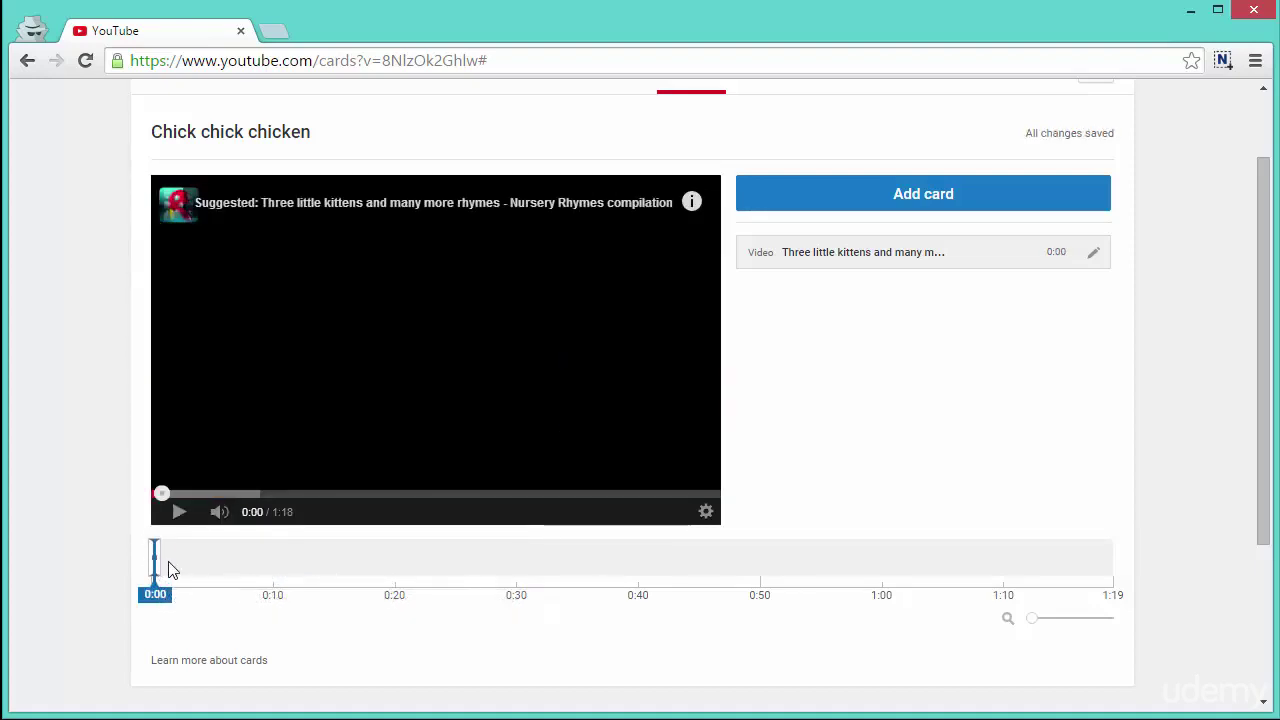
left_click(177, 565)
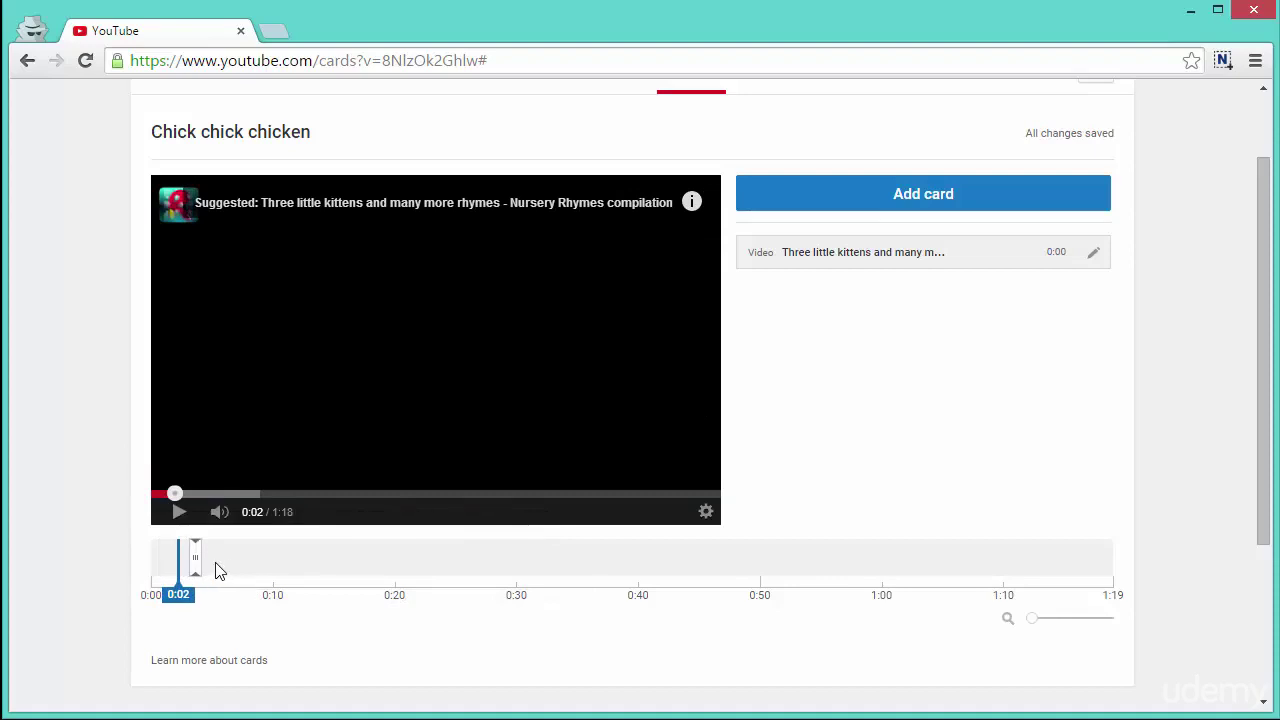
mouse_move(220, 571)
left_mouse_down()
mouse_move(293, 567)
mouse_move(260, 566)
left_mouse_up()
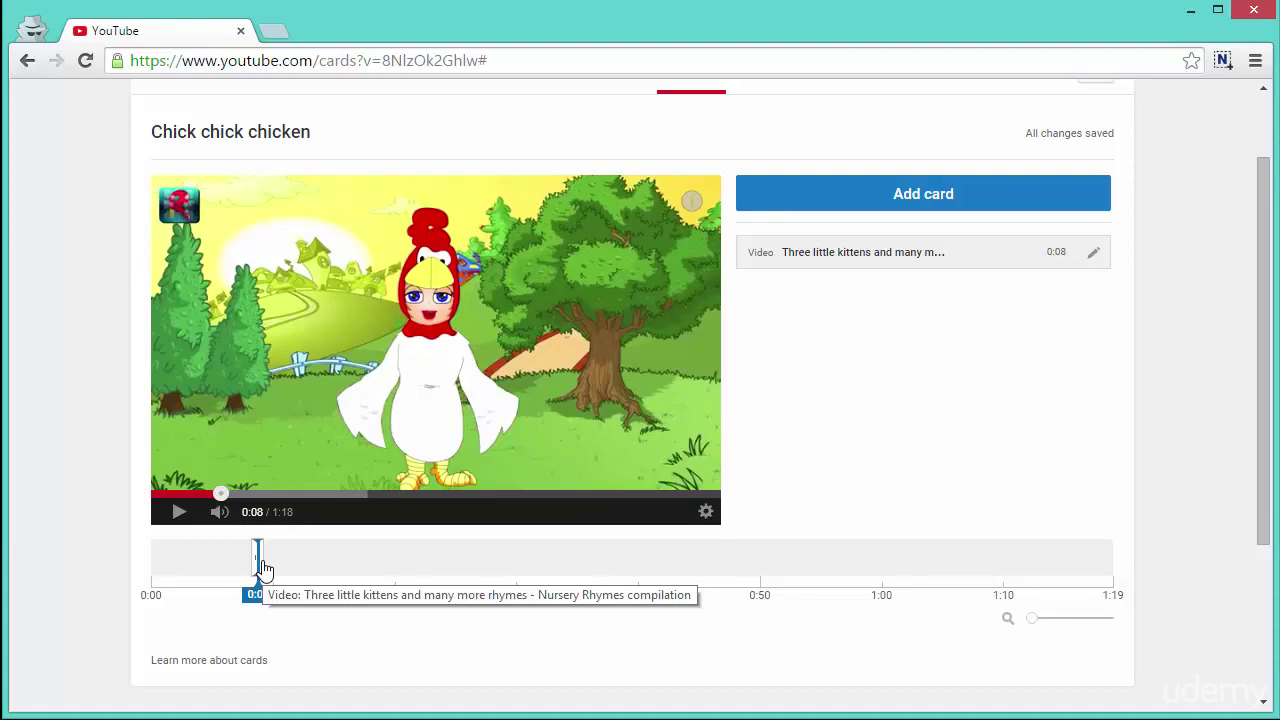
Add a video card for Five Little Monkeys Swinging In A Tree
left_click(873, 200)
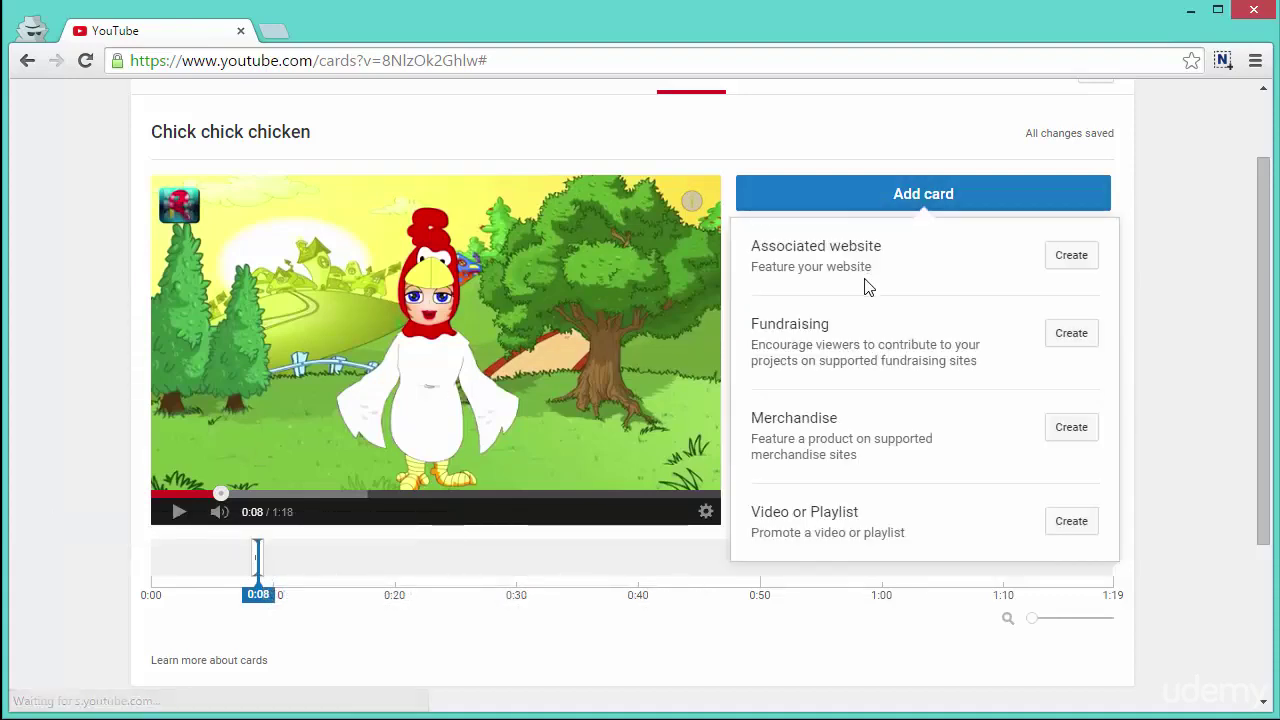
left_click(1070, 522)
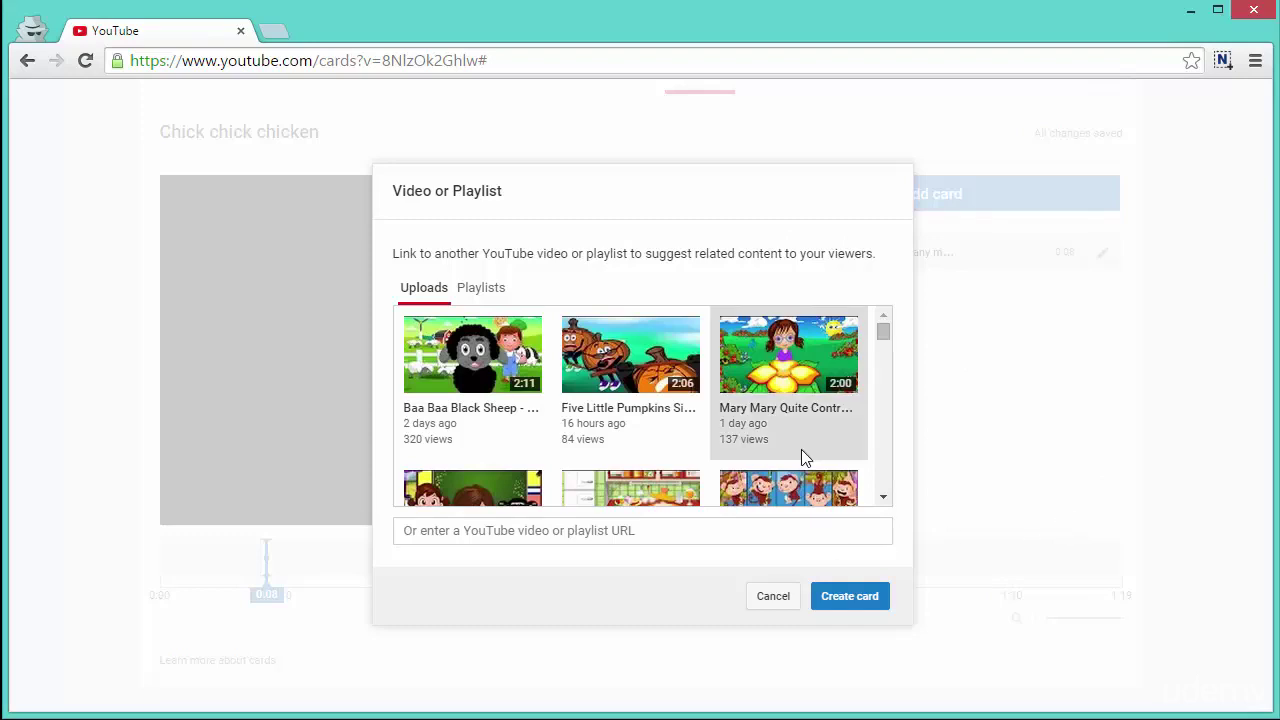
scroll(801, 449, "down", 1)
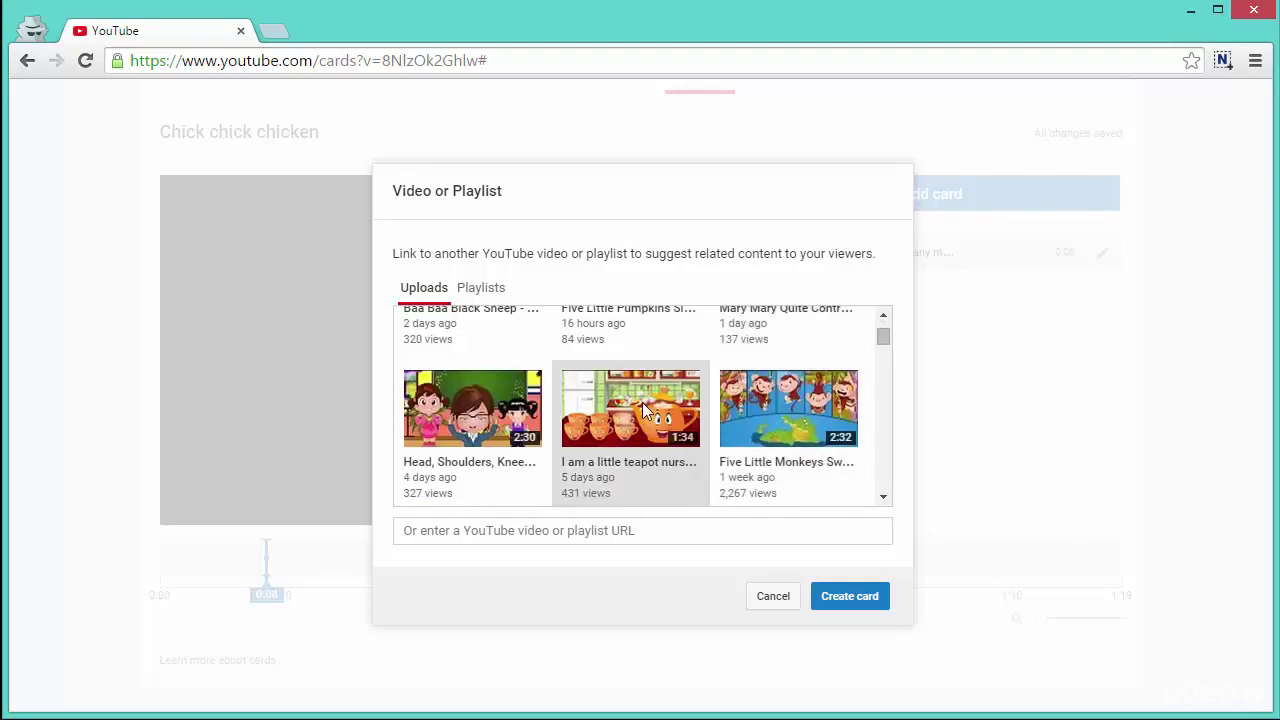
left_click(749, 400)
left_click(840, 600)
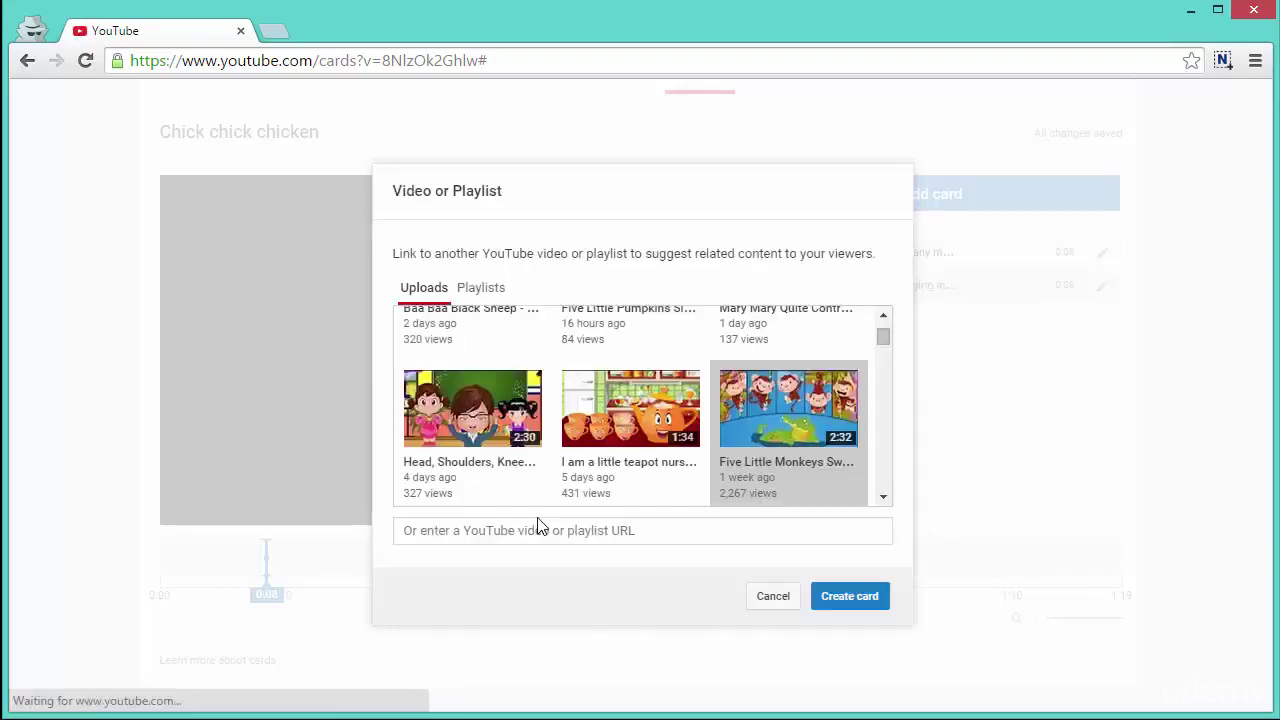
scroll(289, 534, "down", 2)
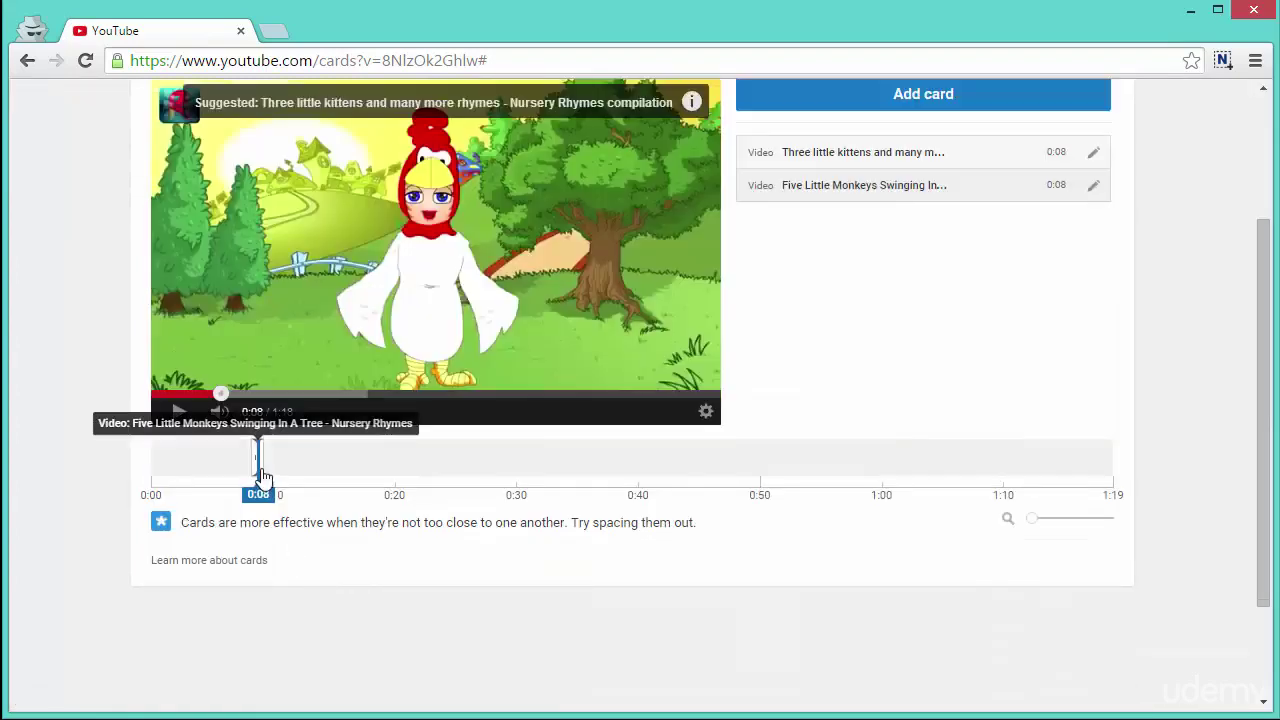
Position the Five Little Monkeys card marker at about 0:35
left_click_drag(258, 458, 557, 463)
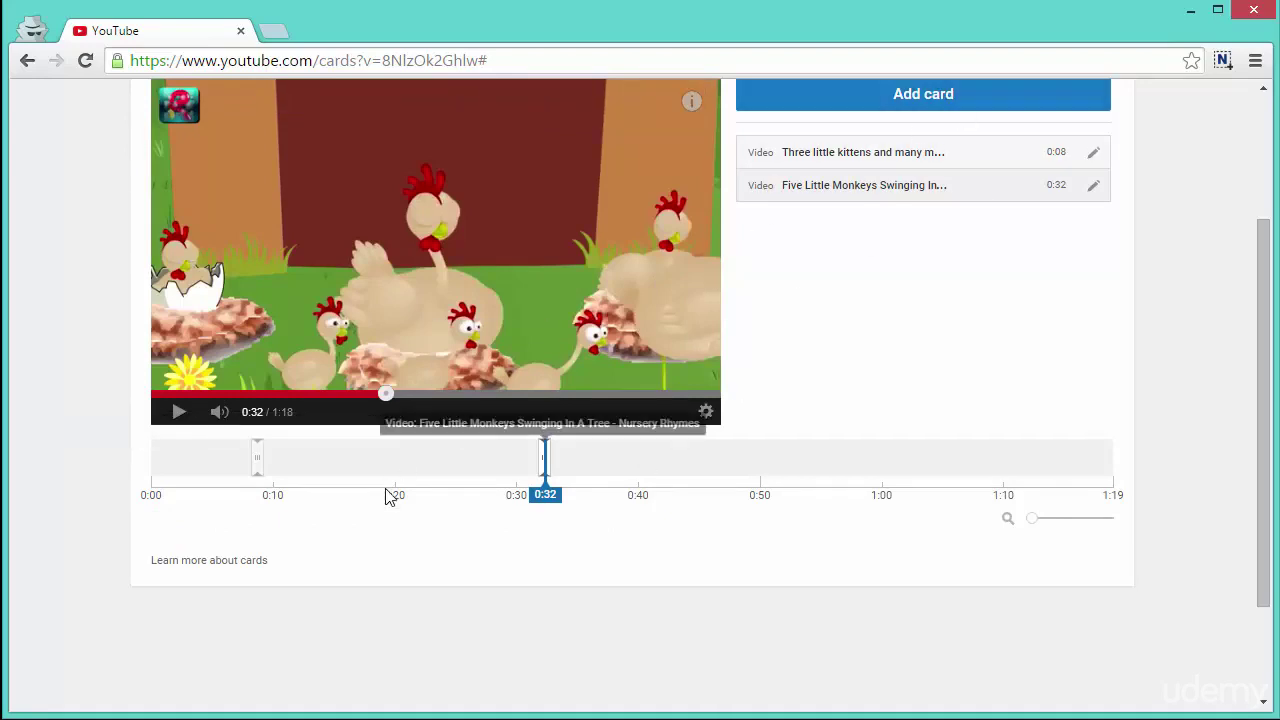
left_click(594, 462)
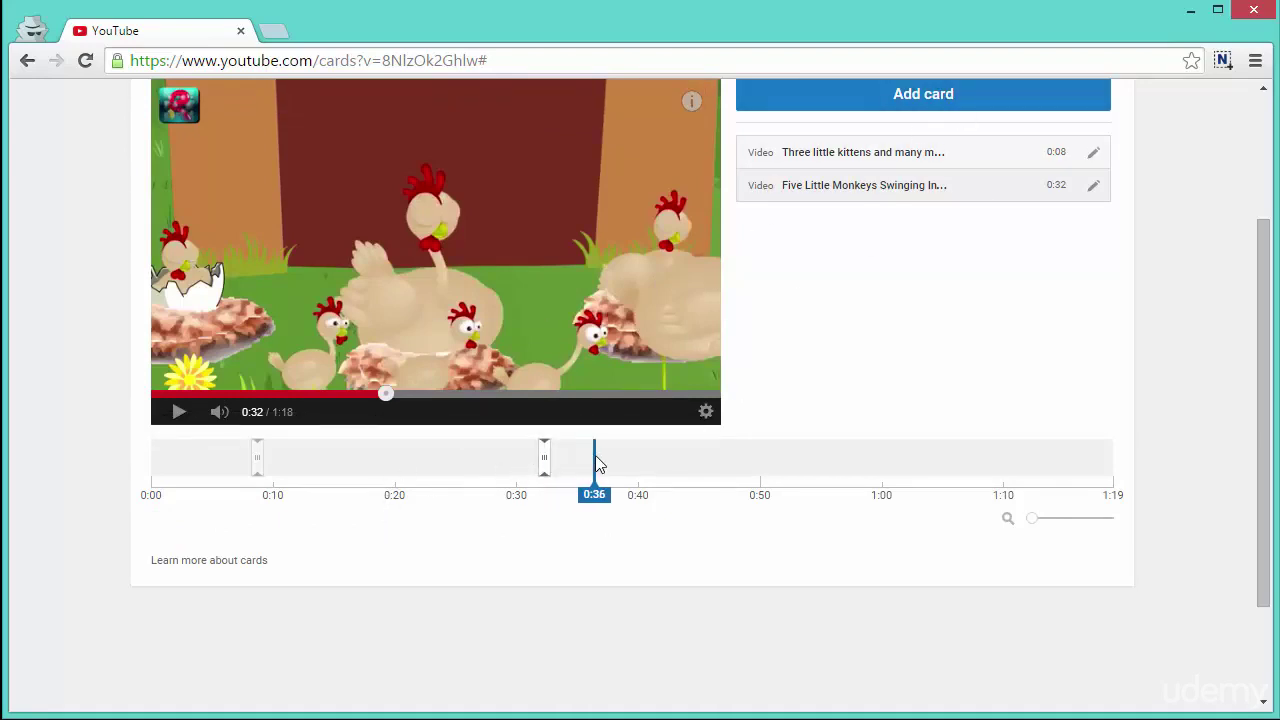
left_click_drag(546, 463, 588, 462)
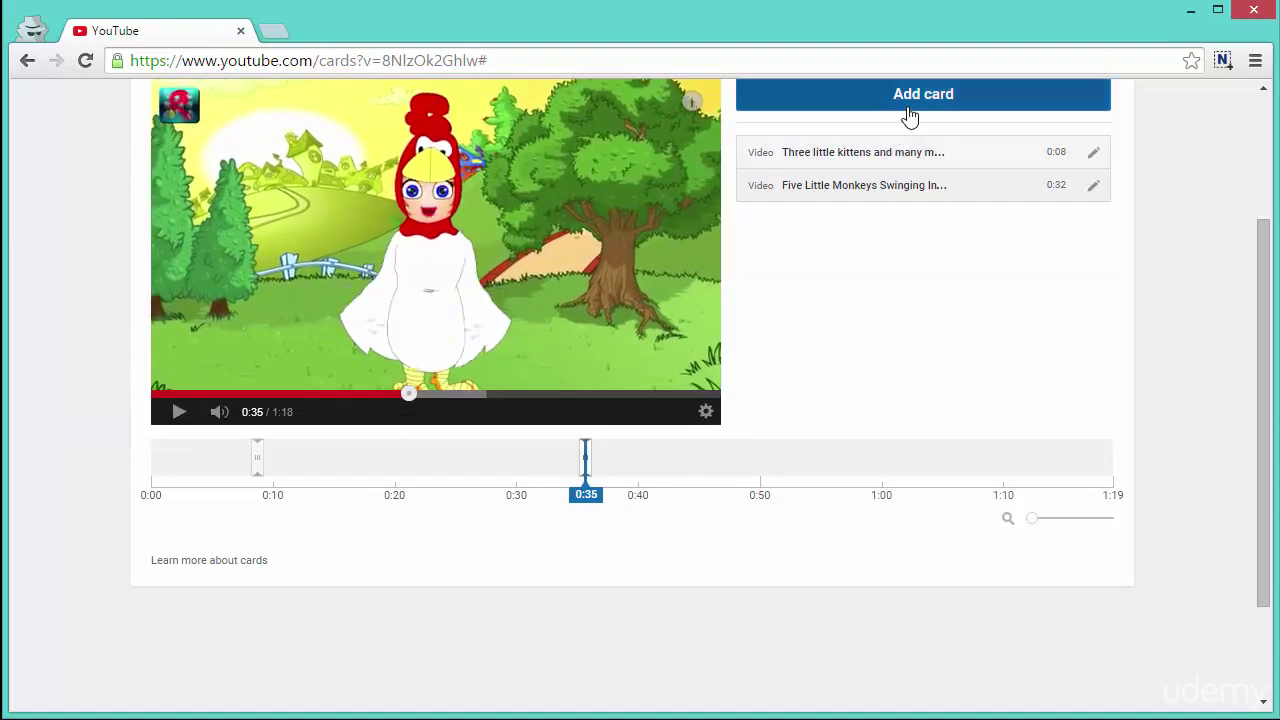
Add a video card for Mary Mary Quite Contrary
left_click(910, 97)
left_click(1078, 425)
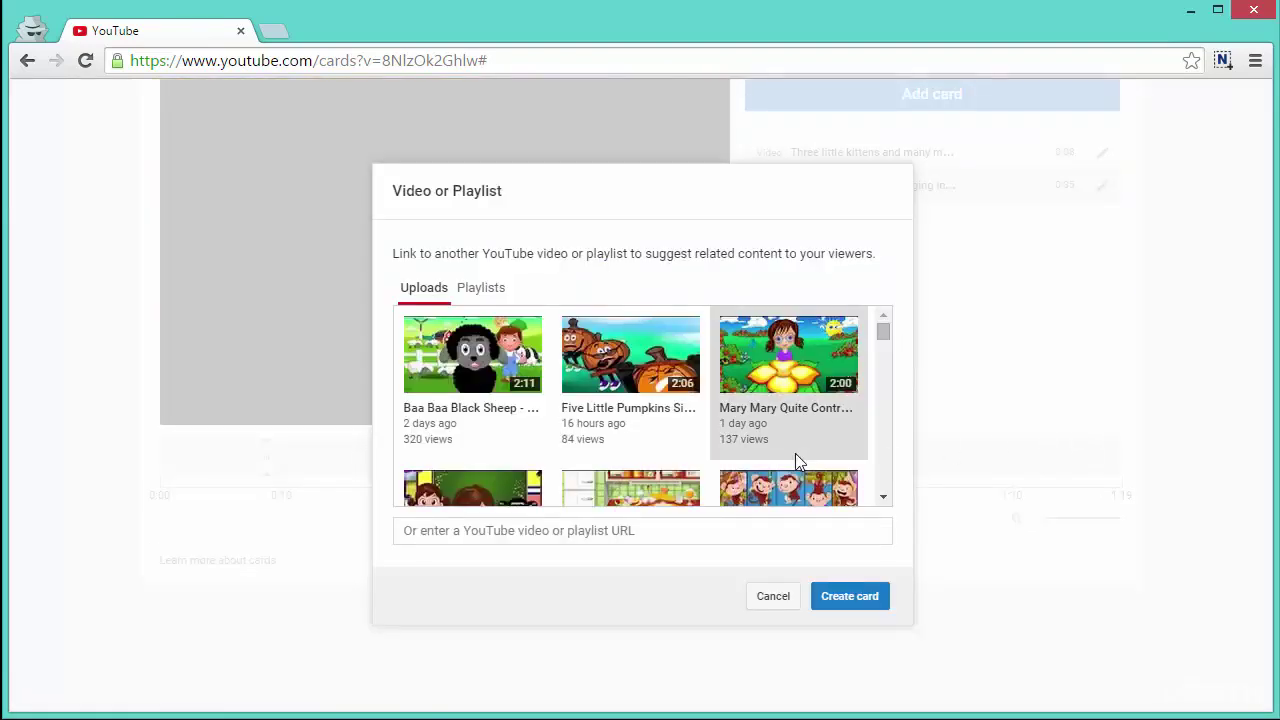
scroll(753, 430, "down", 2)
scroll(753, 430, "down", 4)
left_click(771, 399)
left_click(862, 604)
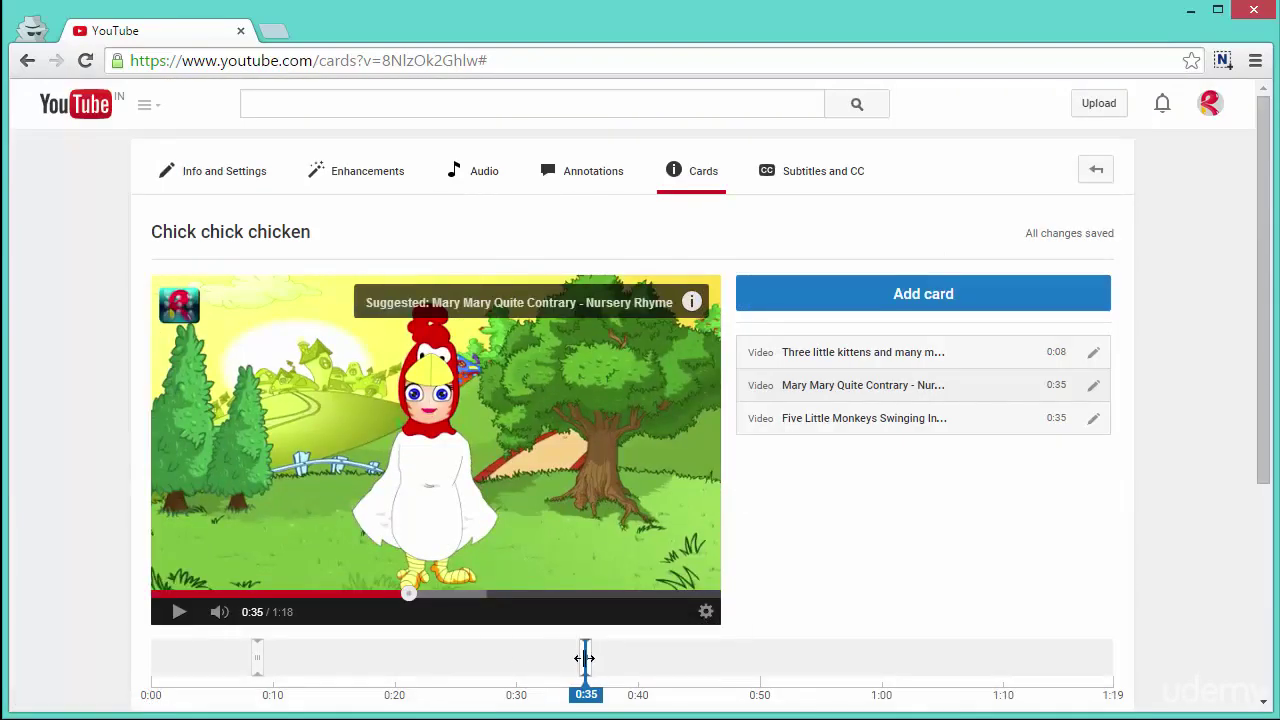
Move the Five Little Monkeys card marker later, to 1:07
left_click_drag(585, 658, 849, 660)
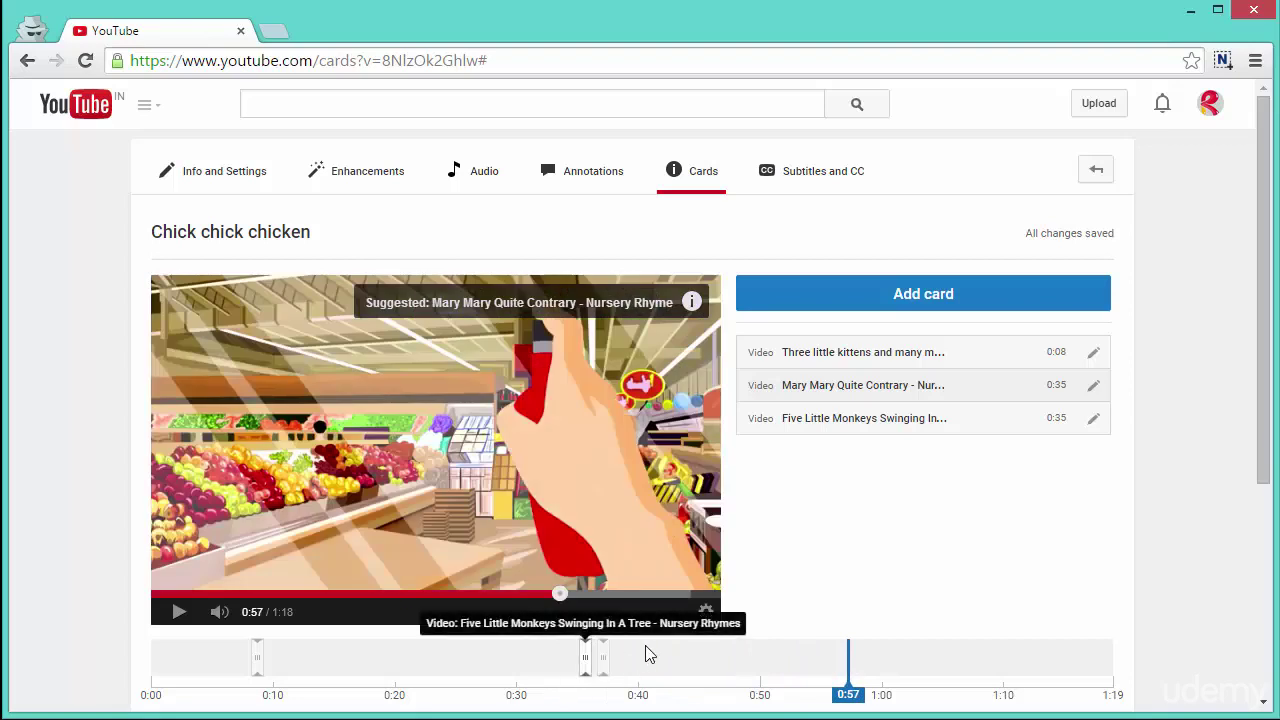
left_click(977, 662)
scroll(1016, 573, "down", 2)
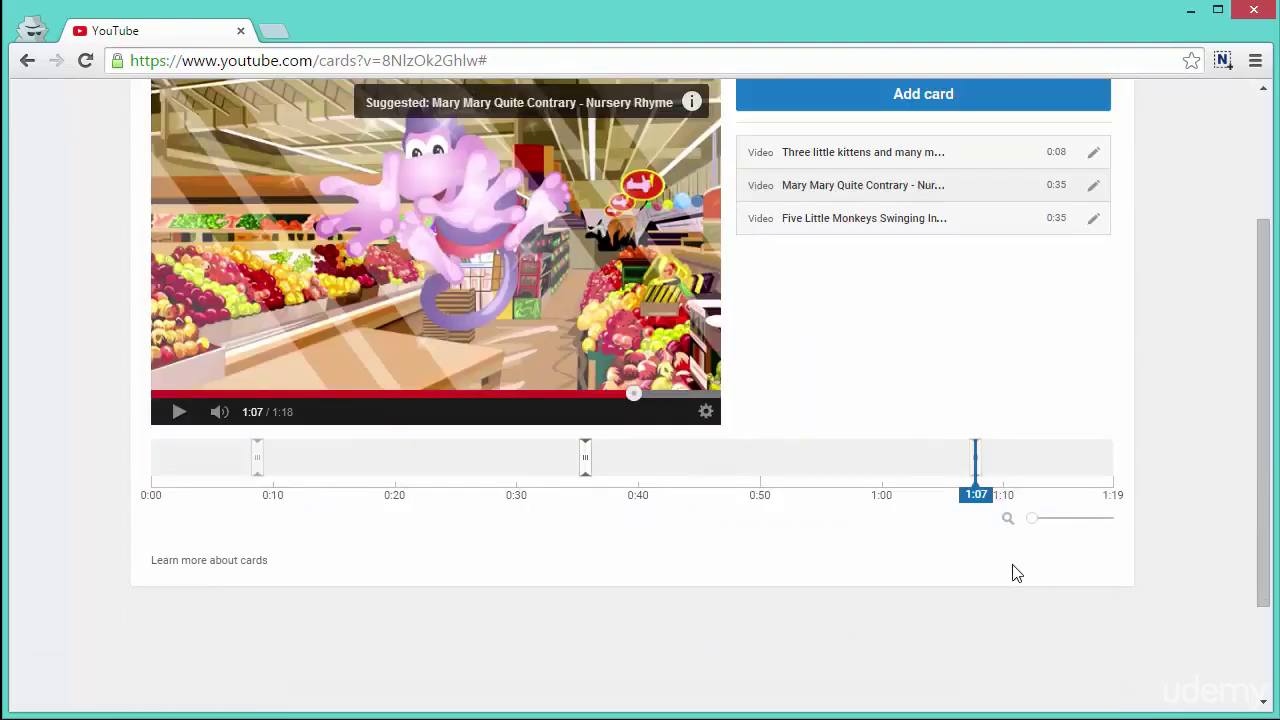
scroll(1016, 573, "up", 1)
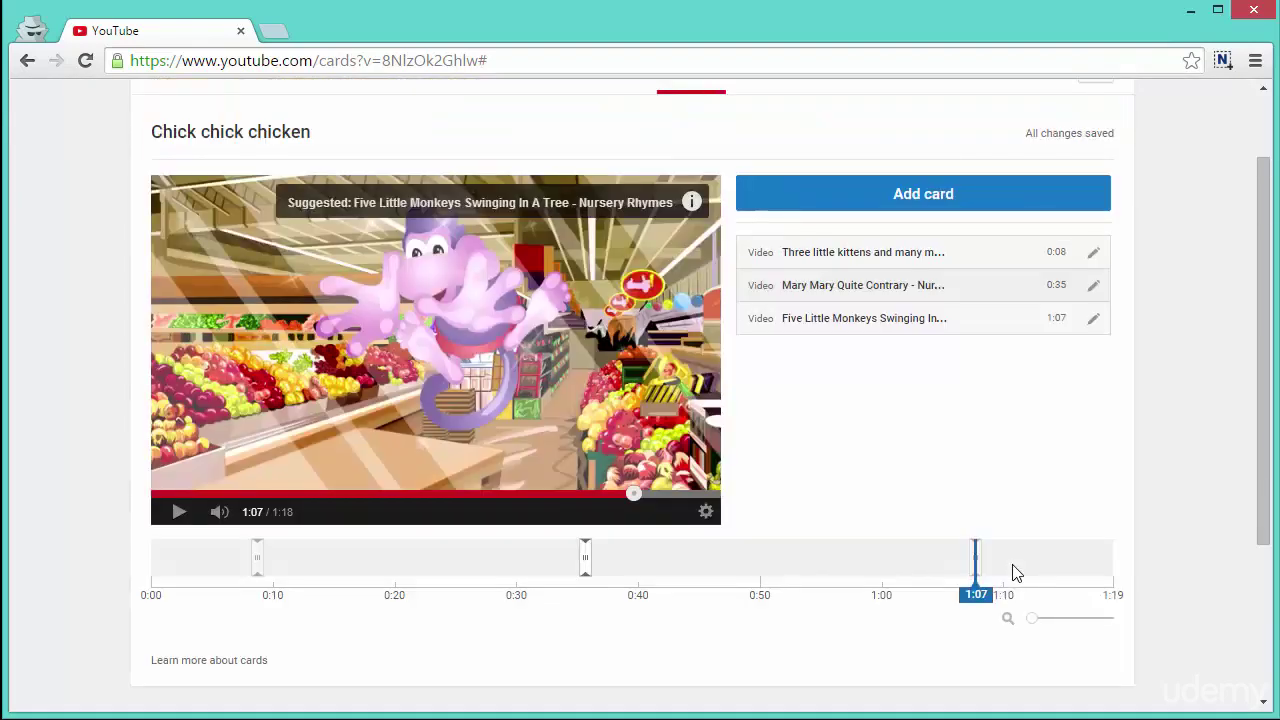